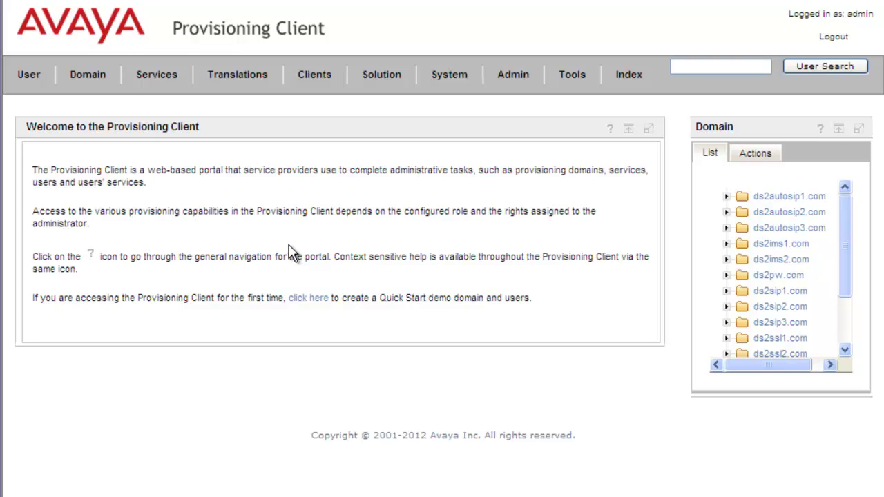
# Assign the Short Dialing Code service to the domain ds2autosip1.com and save the service assignment
pyautogui.click(163, 80)
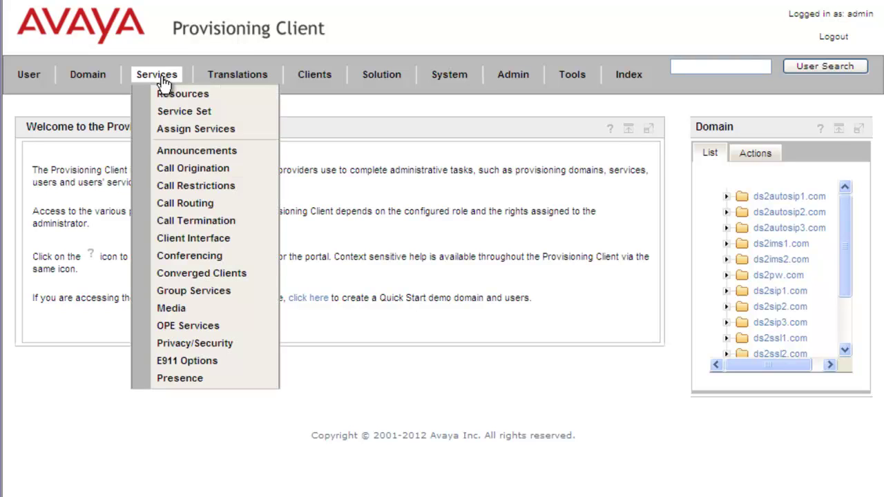
pyautogui.click(89, 79)
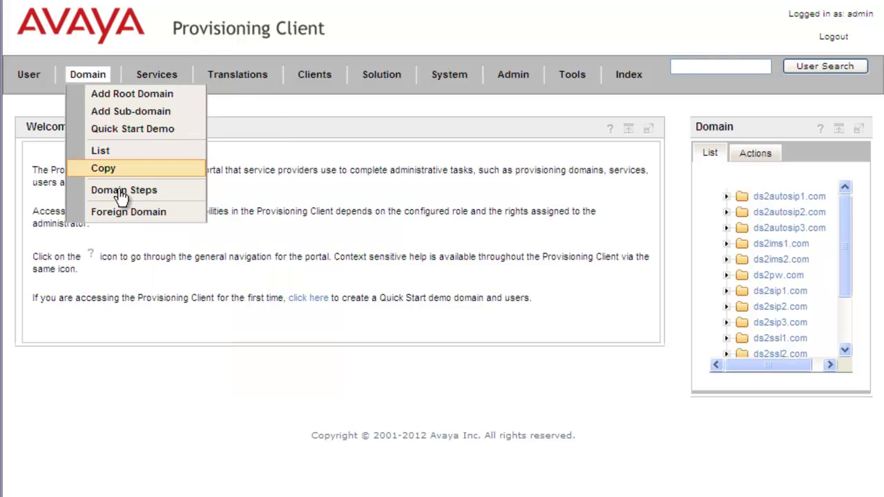
pyautogui.moveTo(124, 193)
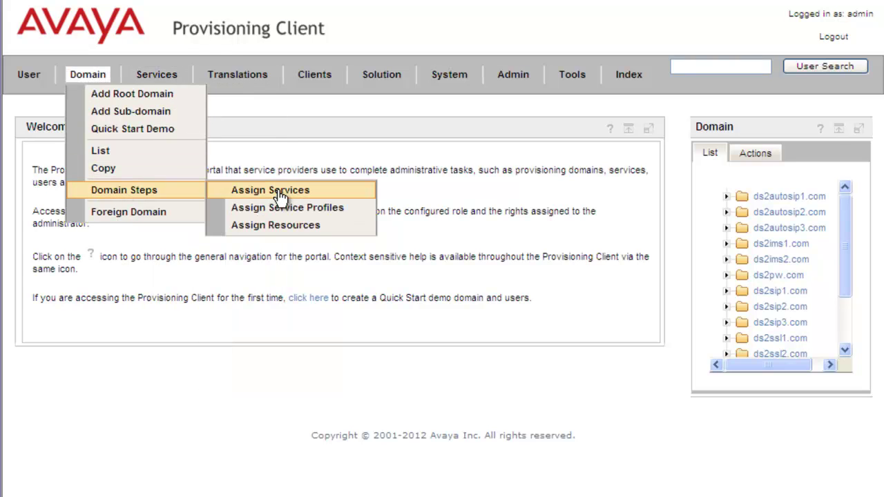
pyautogui.click(280, 197)
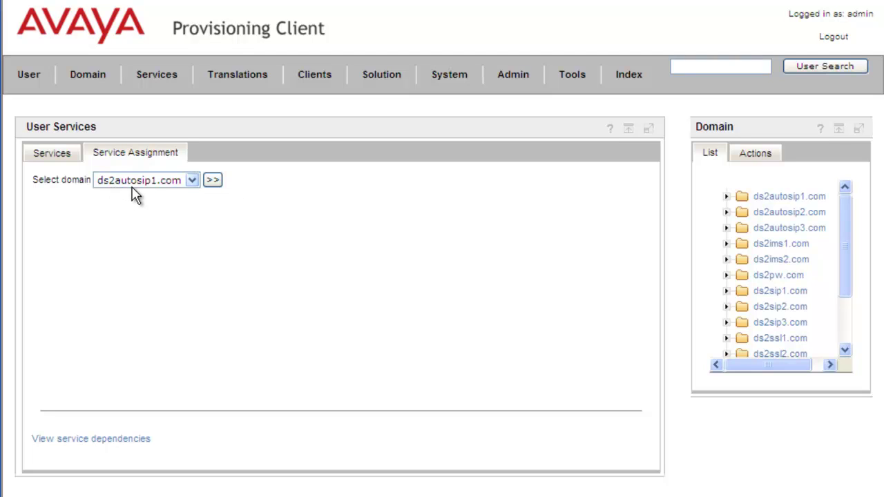
pyautogui.click(212, 181)
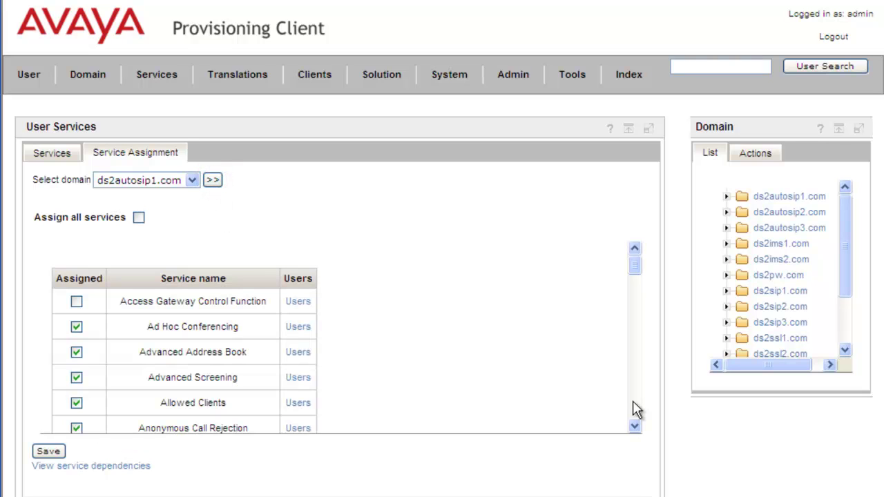
pyautogui.click(635, 399)
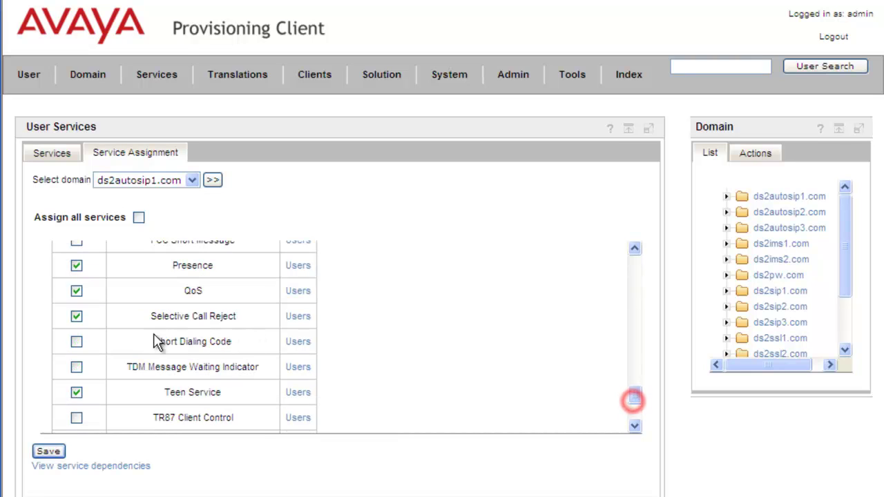
pyautogui.click(76, 342)
pyautogui.click(49, 454)
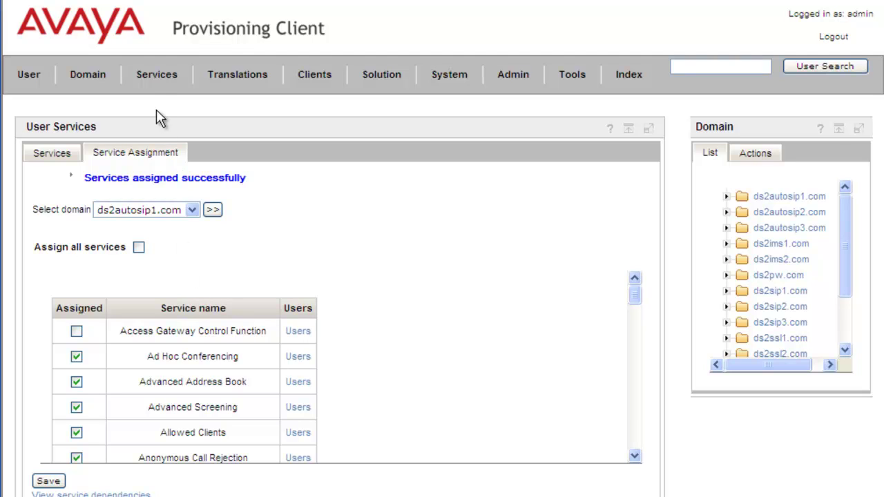
# Assign 10 Short Dialing Codes Subscribers to the resources of the domain ds2autosip1.com and save
pyautogui.click(88, 75)
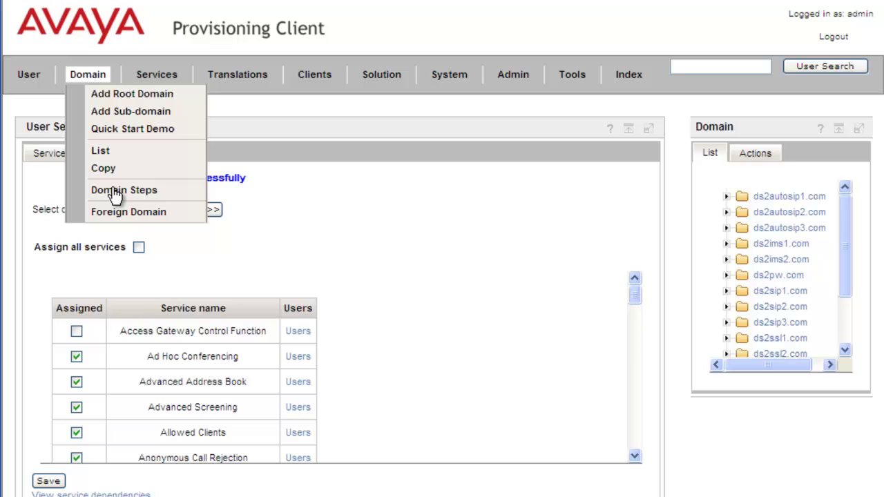
pyautogui.click(114, 195)
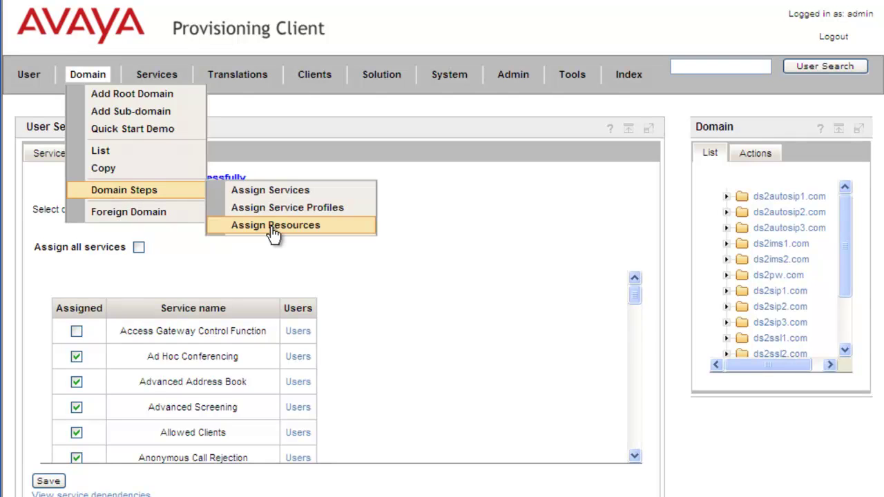
pyautogui.click(274, 228)
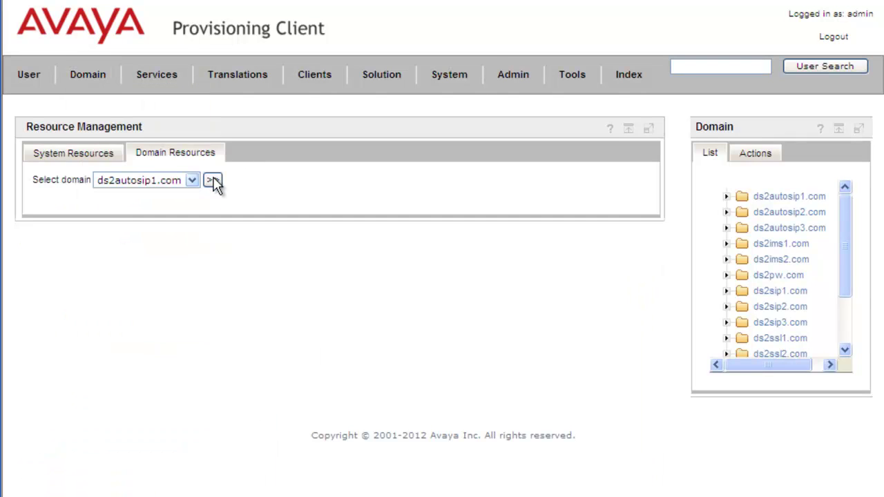
pyautogui.click(213, 181)
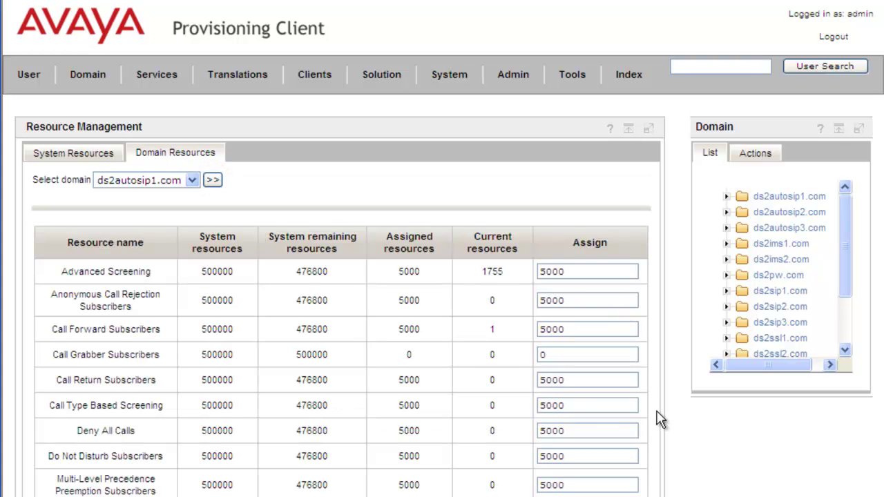
pyautogui.scroll(-5, 656, 413)
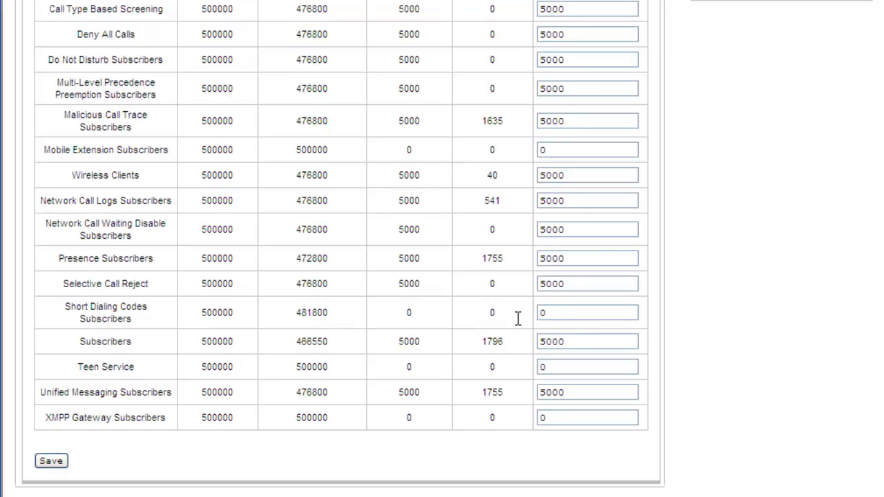
pyautogui.moveTo(554, 315); pyautogui.dragTo(543, 318)
pyautogui.write('10')
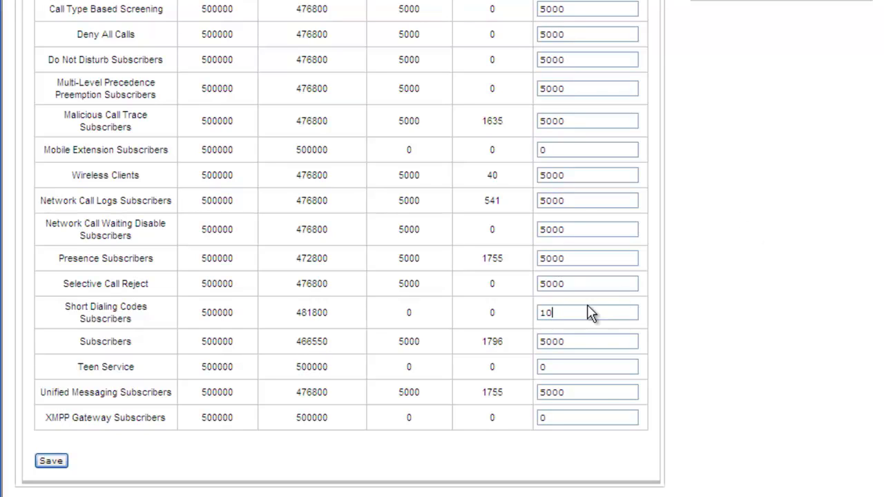
pyautogui.click(49, 461)
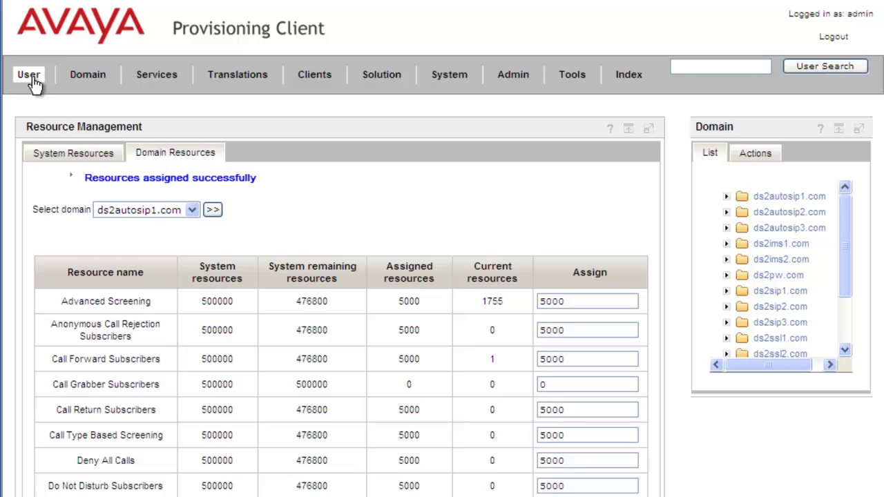
# Search for the users of the domain ds2autosip1.com and open the details of user sip1037
pyautogui.click(34, 82)
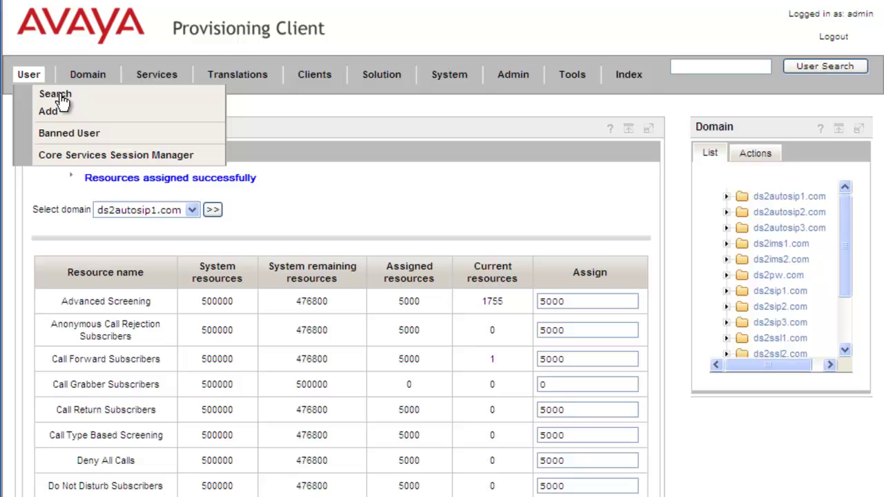
pyautogui.click(62, 100)
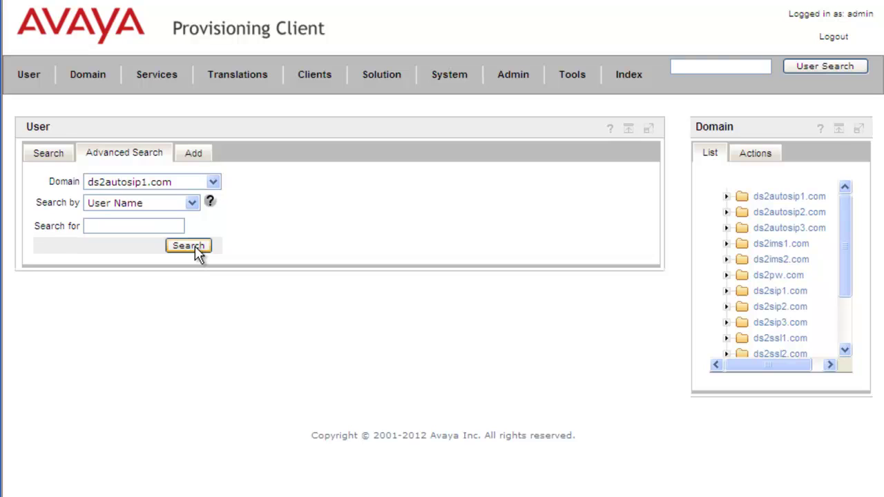
pyautogui.click(189, 246)
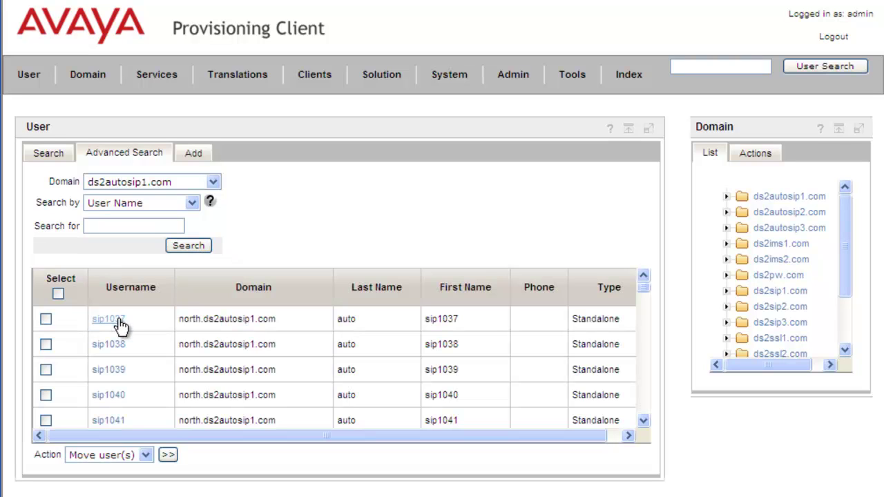
pyautogui.click(117, 322)
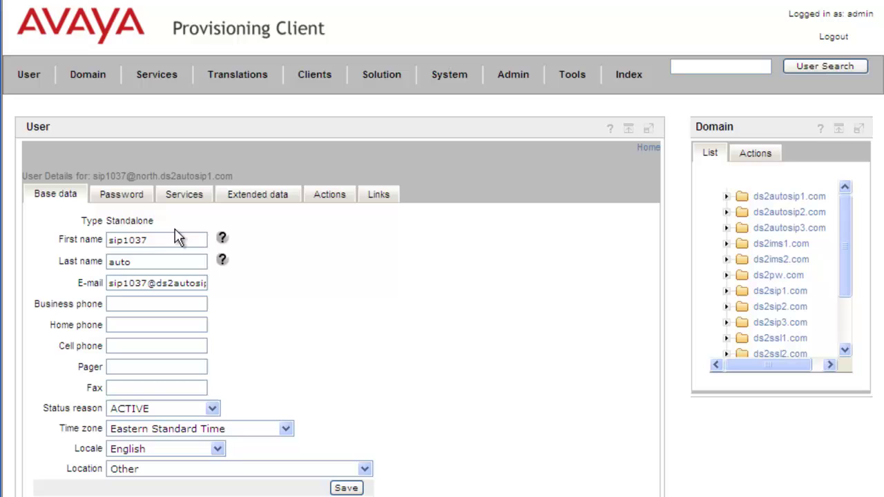
# Assign the Short Dialing Code service to user sip1037 and save the user's services
pyautogui.click(193, 194)
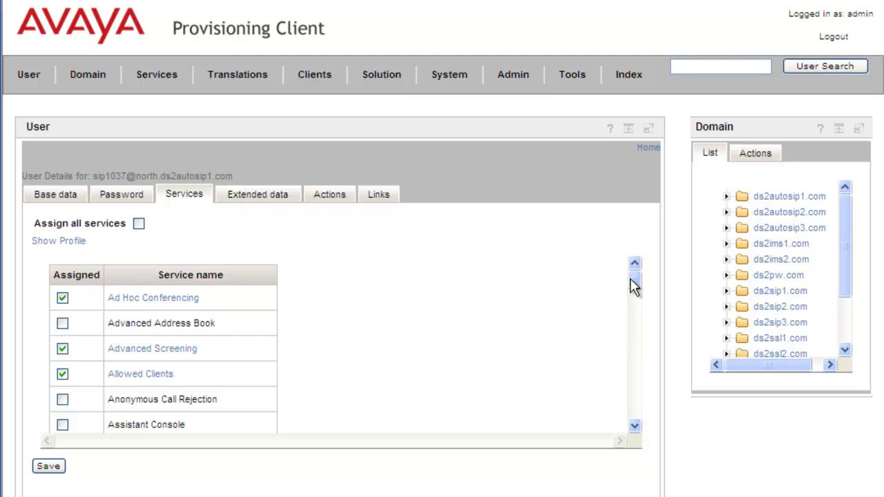
pyautogui.scroll(-10, 634, 285)
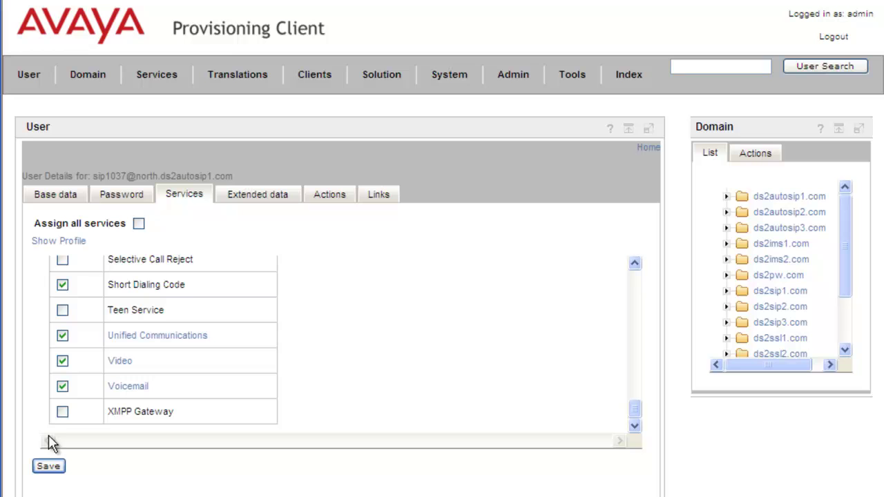
pyautogui.click(48, 467)
pyautogui.click(48, 467)
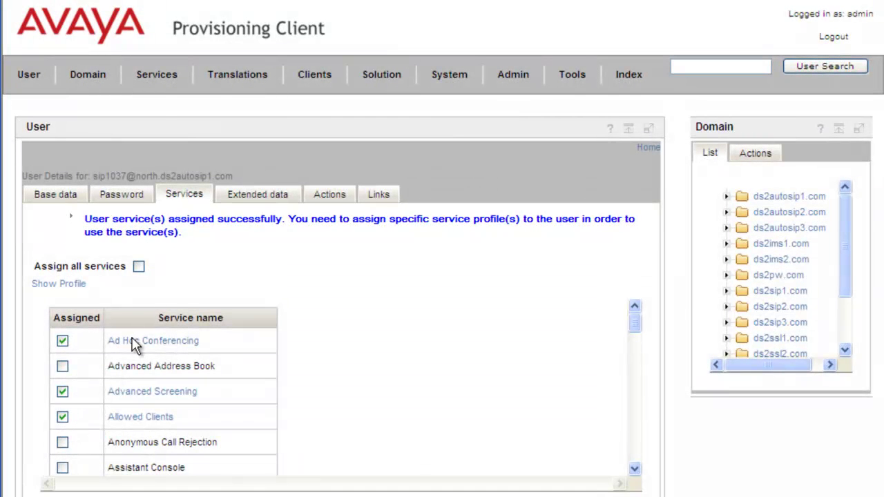
# Open the short dialing code feature translations under call origination services for the domain ds2autosip1.com
pyautogui.click(160, 81)
pyautogui.click(158, 81)
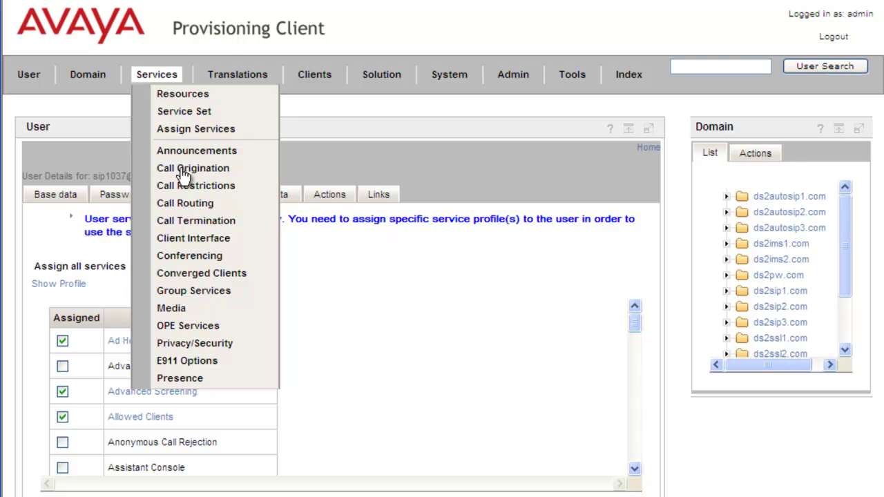
pyautogui.moveTo(183, 172)
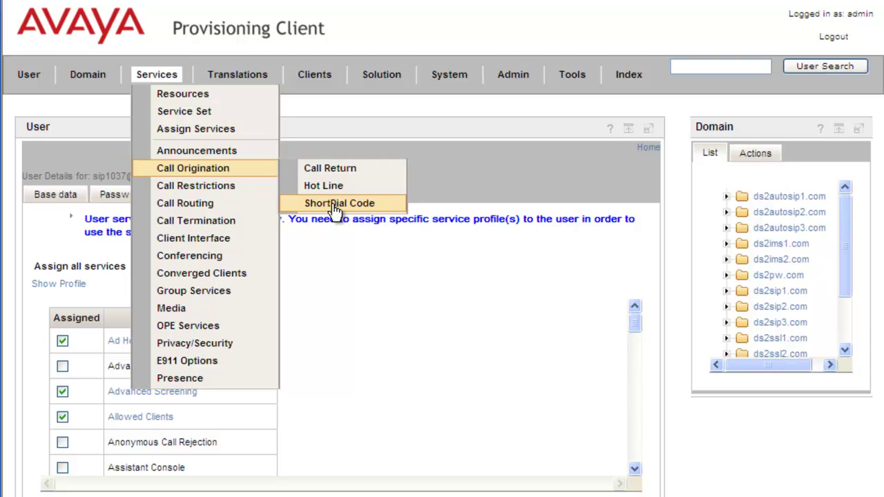
pyautogui.click(335, 206)
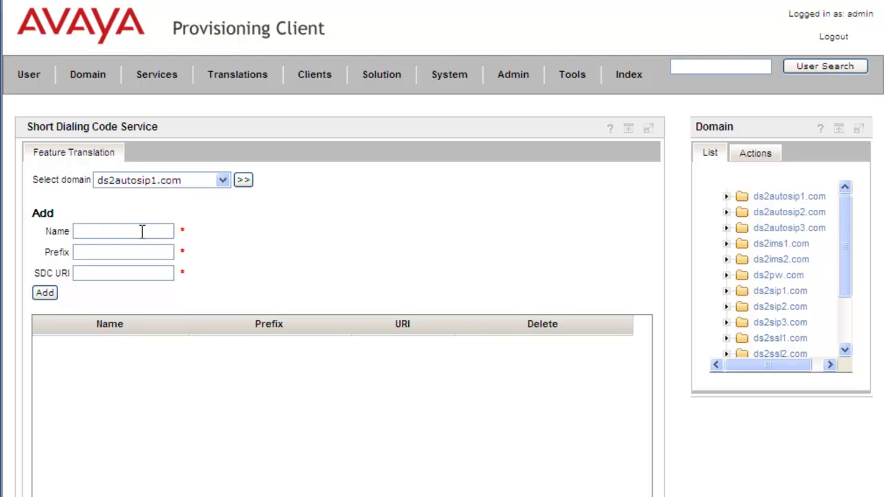
# Add a short dialing code named with the person's first name plus Speeddial, using prefix #222 and the SIP address of user sip1039
pyautogui.click(137, 232)
pyautogui.write('Kevin')
pyautogui.press('BackSpace')
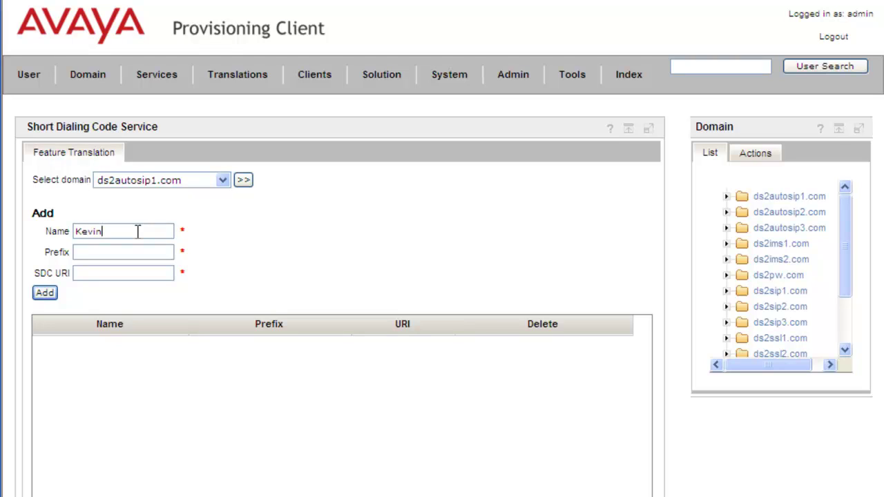
pyautogui.write('Speeddial')
pyautogui.click(116, 255)
pyautogui.write('#222')
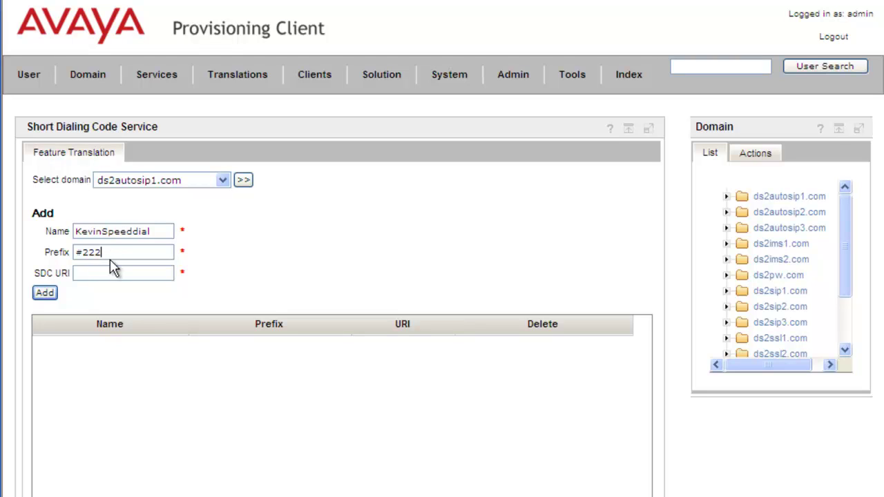
pyautogui.click(99, 274)
pyautogui.write('sip:')
pyautogui.hotkey('ctrl', 'v')
pyautogui.click(45, 294)
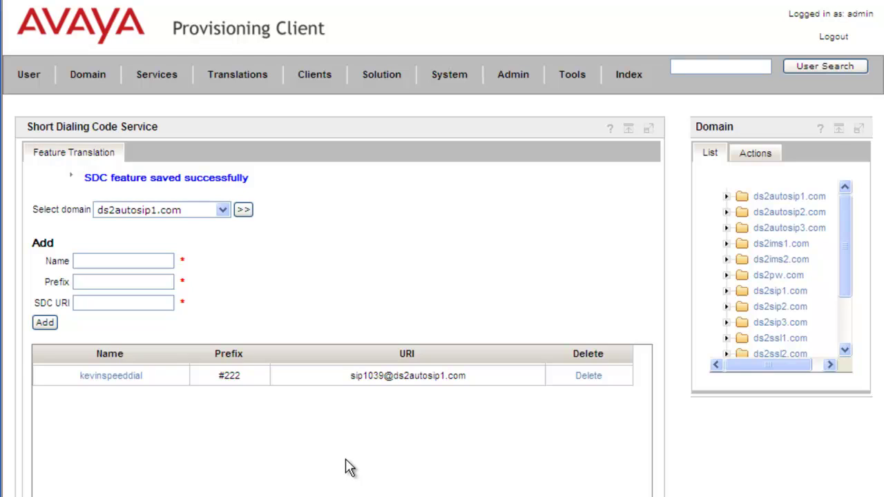
# Delete the short dialing code with prefix #222, entering the administrator password to confirm the deletion
pyautogui.click(590, 378)
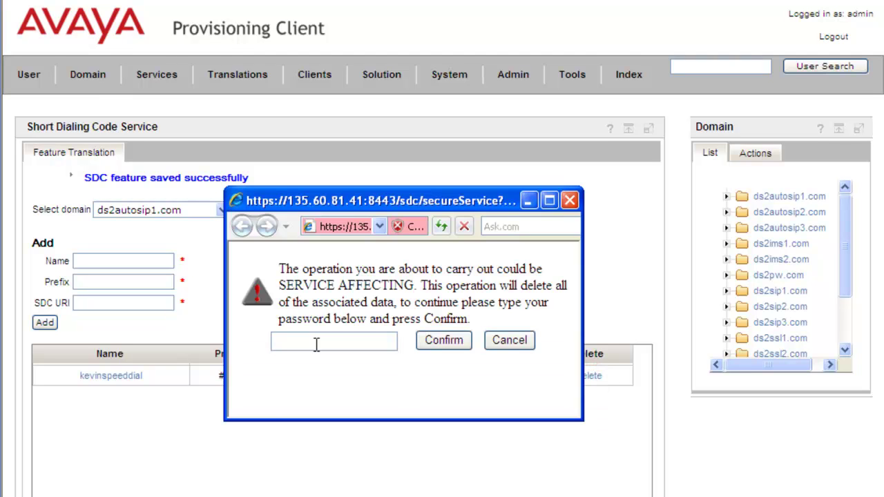
pyautogui.click(301, 343)
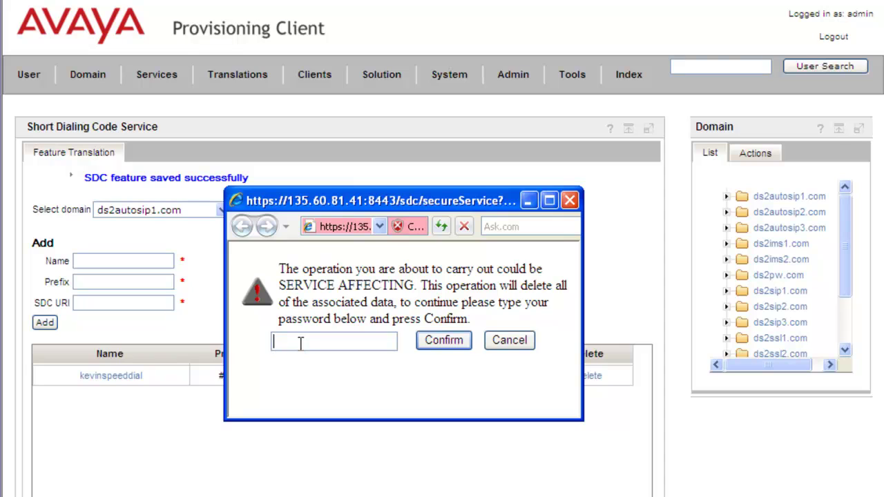
pyautogui.write('*****')
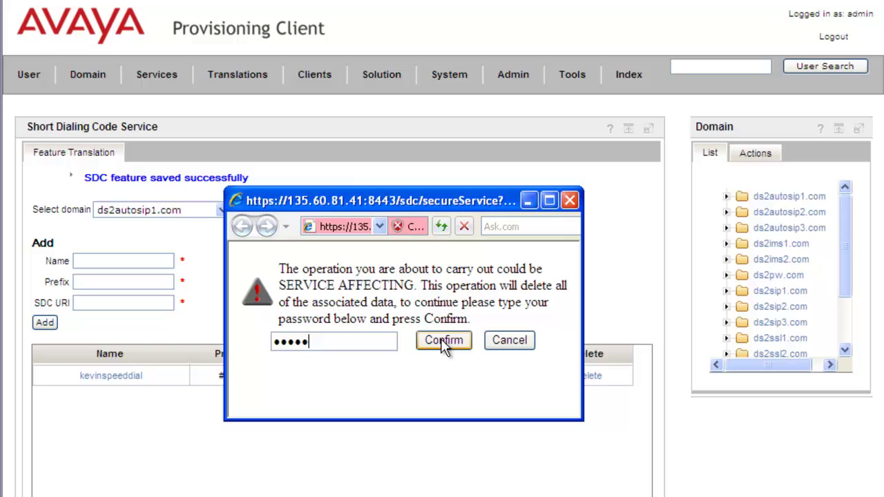
pyautogui.click(442, 342)
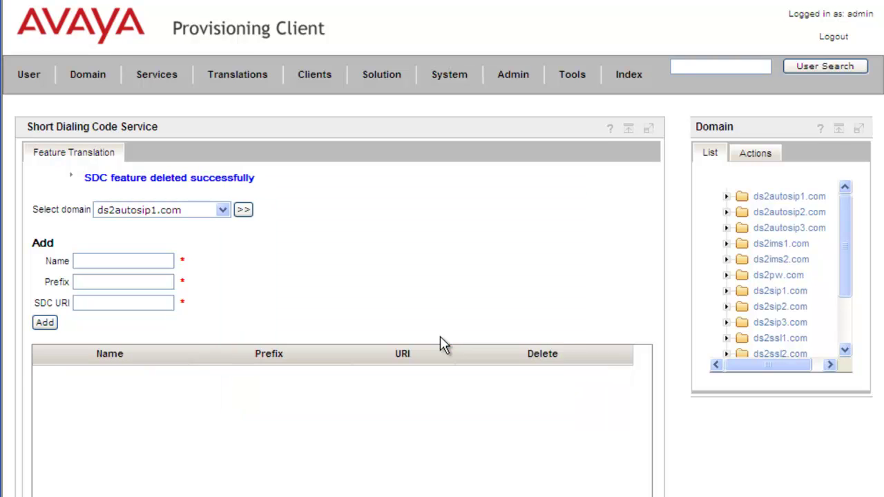